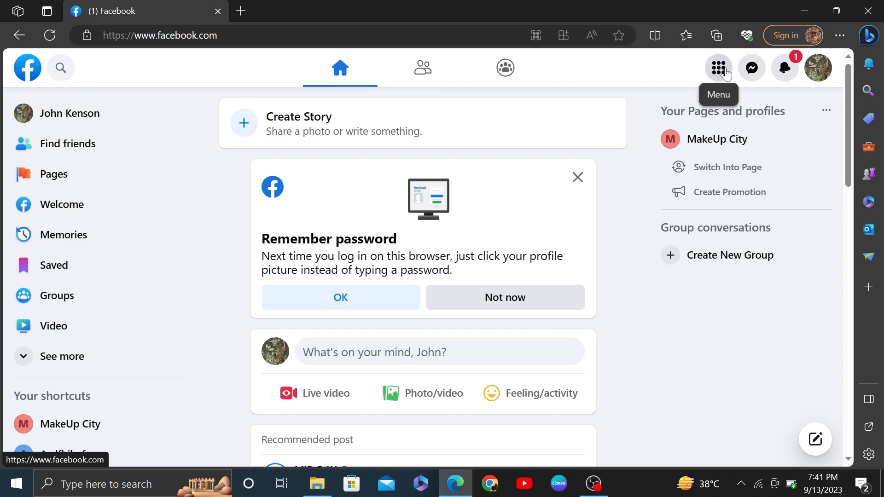
Open Facebook's main Menu to show its Create list with Page and Group
left_click(726, 75)
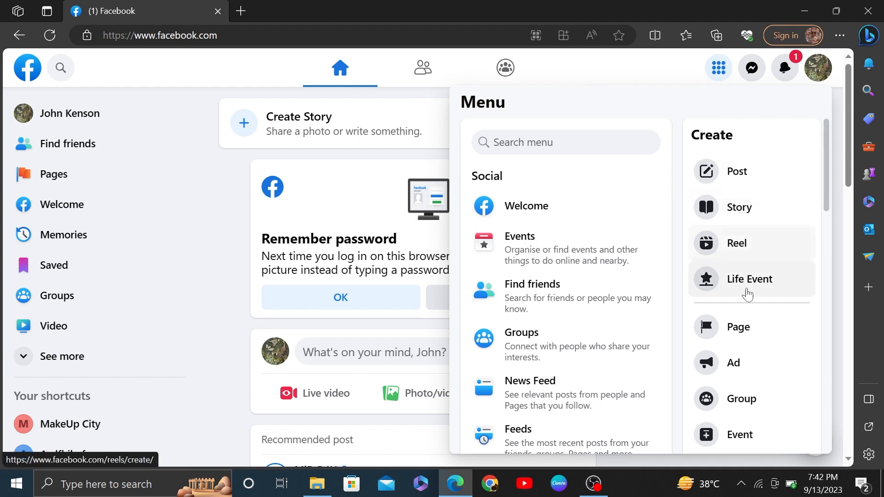
Start a new Page and enter 'Books & PK' as the Page name
left_click(728, 328)
left_click_drag(131, 127, 2, 138)
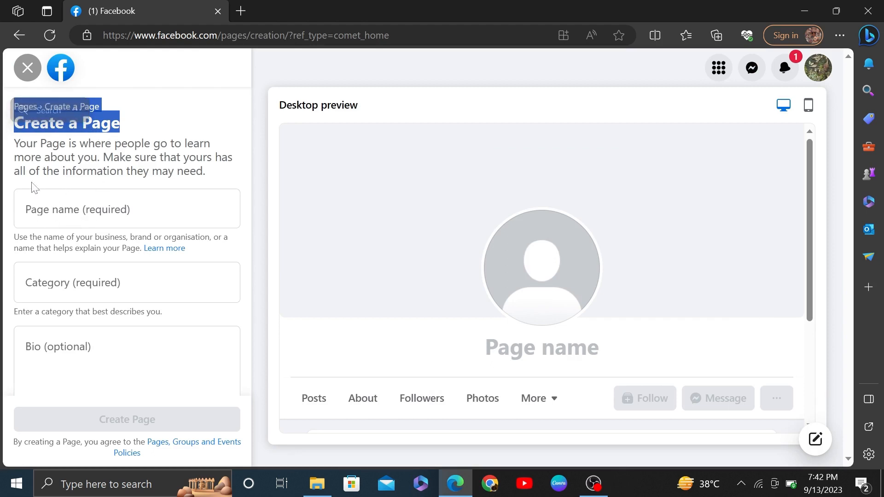
left_click_drag(14, 141, 212, 178)
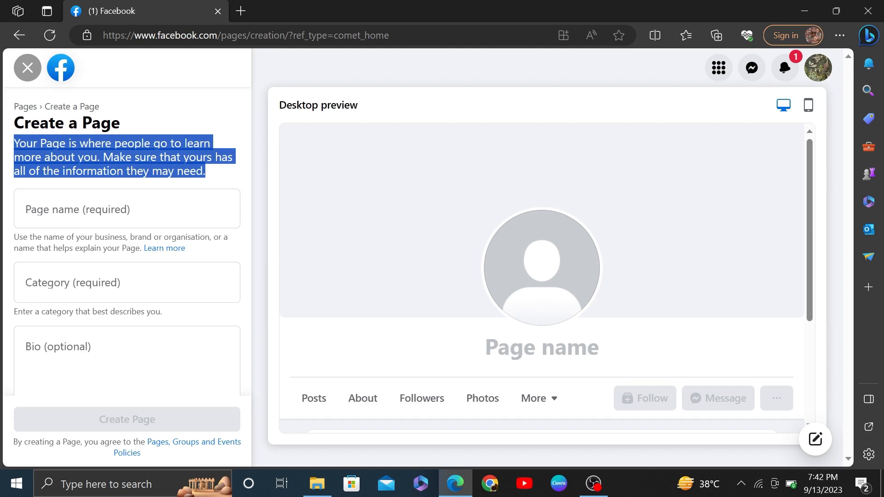
left_click(126, 209)
type("Books")
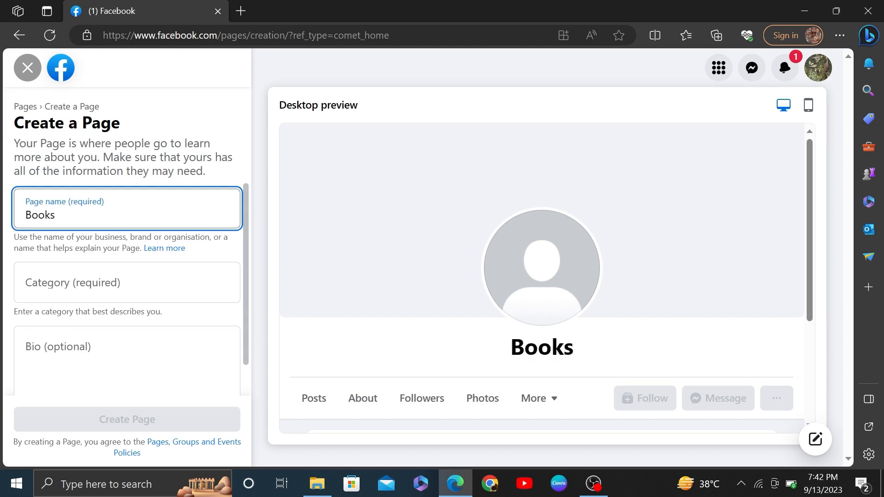
type(" & ")
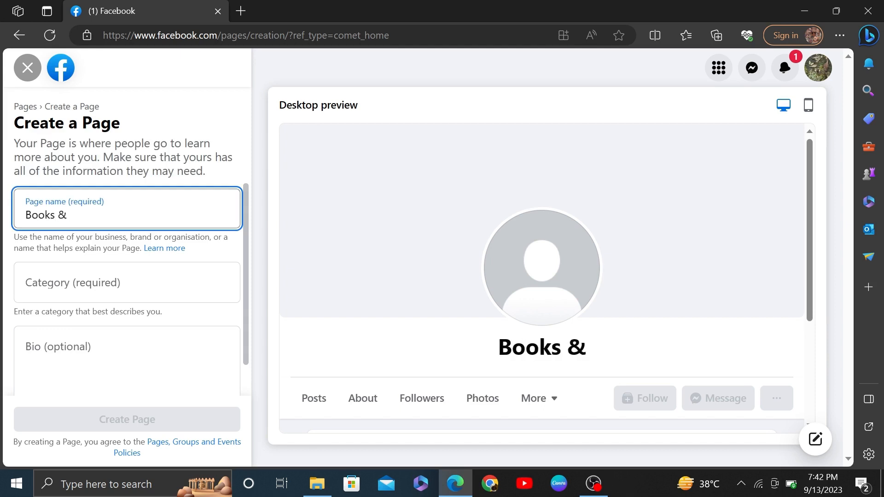
type("PK")
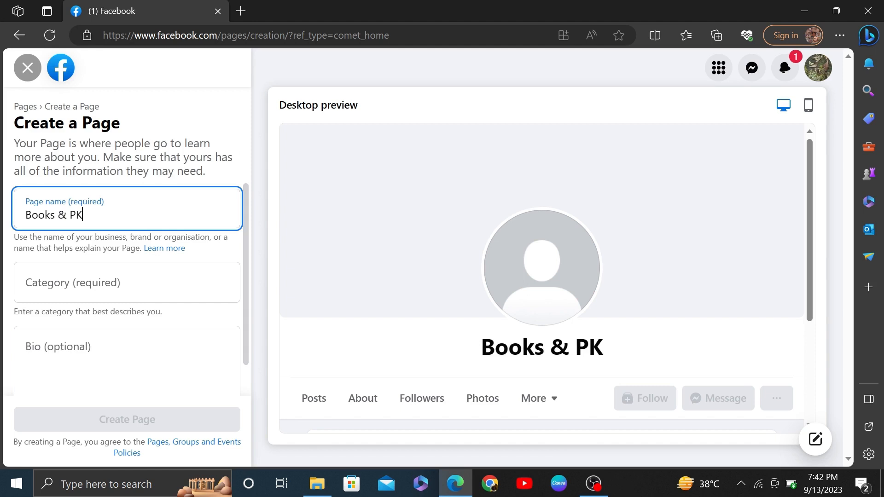
left_click_drag(83, 215, 11, 215)
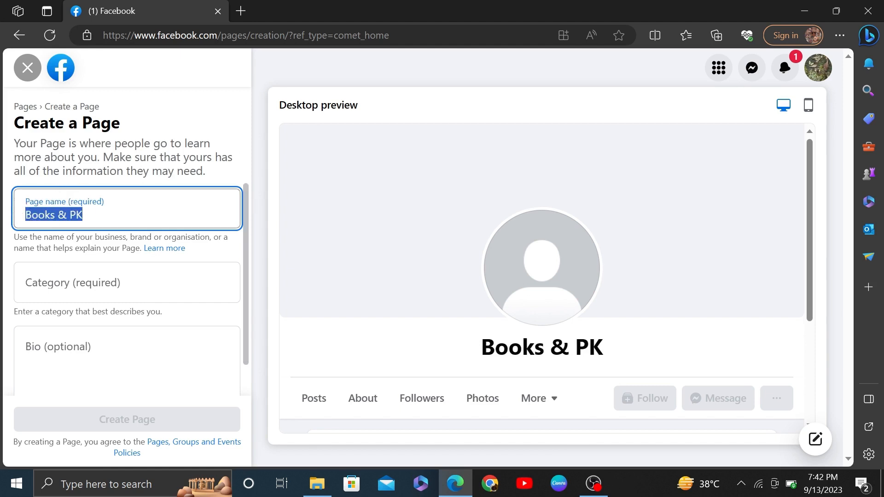
Set the category to Shopping service and correct the name to 'Books in PK'
left_click(46, 295)
type("Shop")
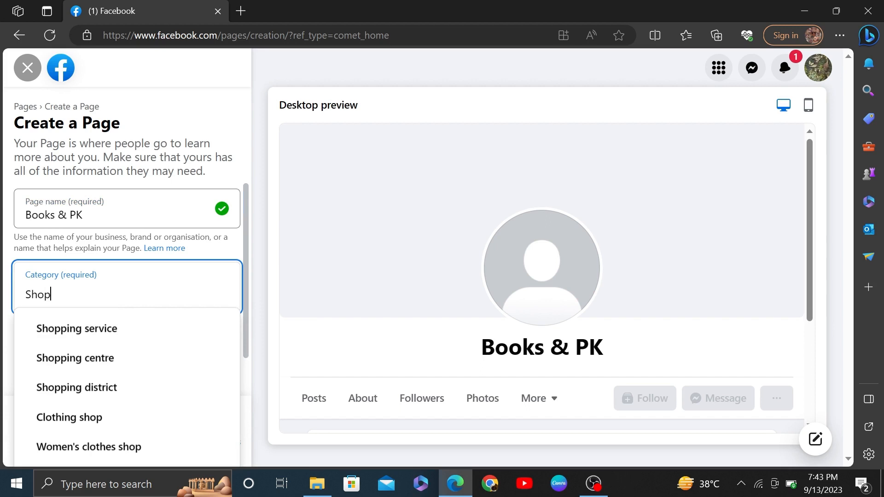
left_click(68, 215)
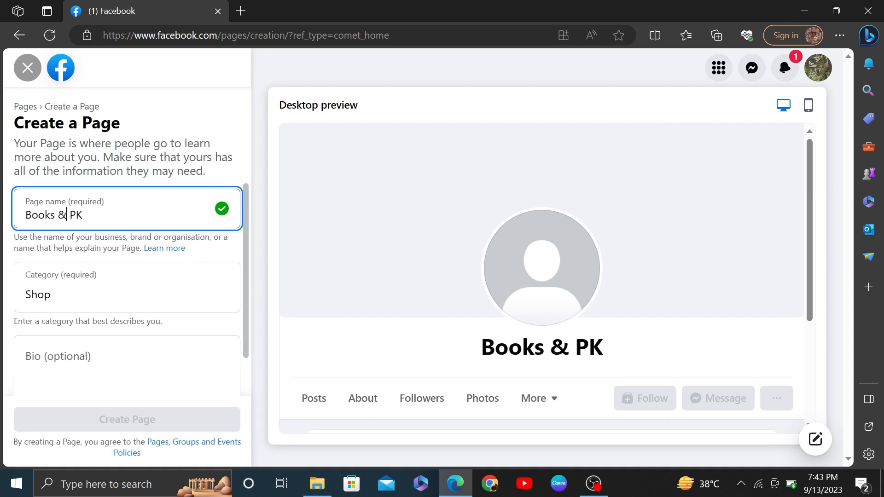
key("shift+Left")
type("in")
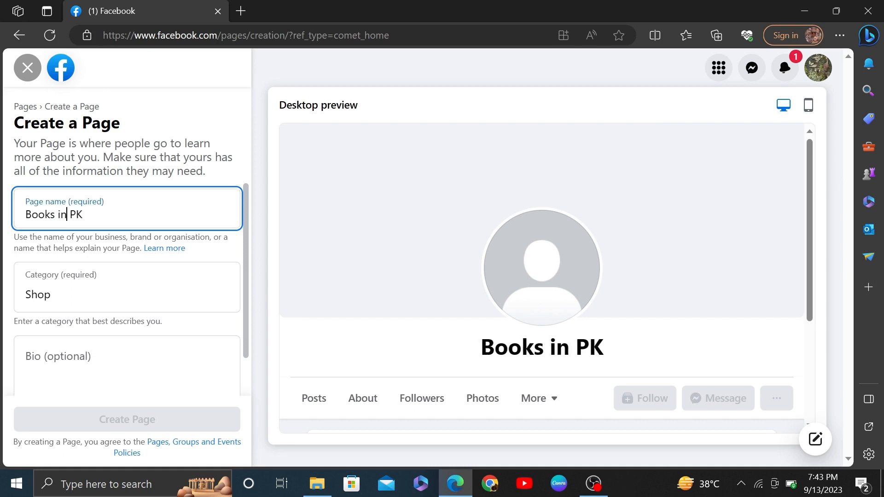
key("Tab")
key("Tab")
Write the bio about bringing books across Pakistan and create the Page
left_click(127, 348)
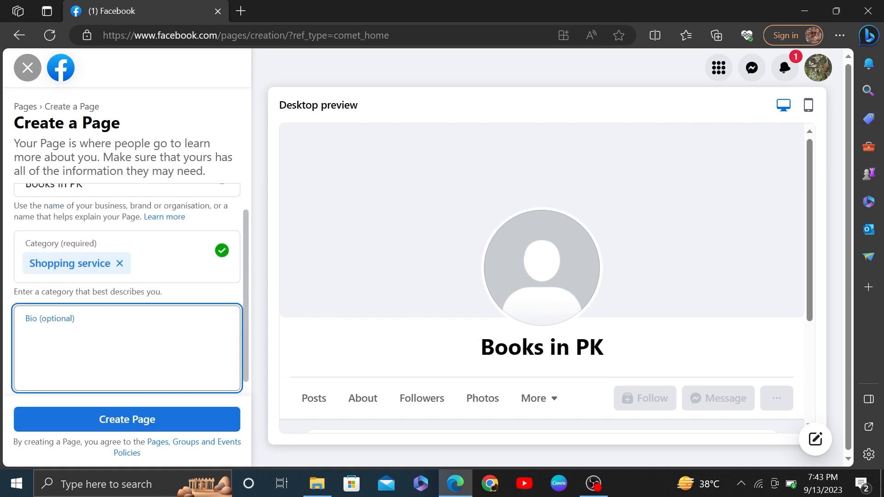
left_click_drag(177, 293, 17, 307)
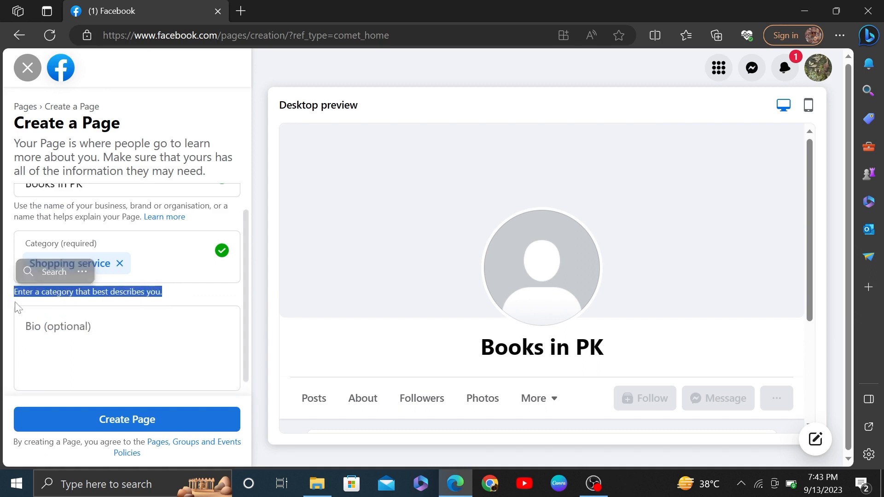
left_click(82, 346)
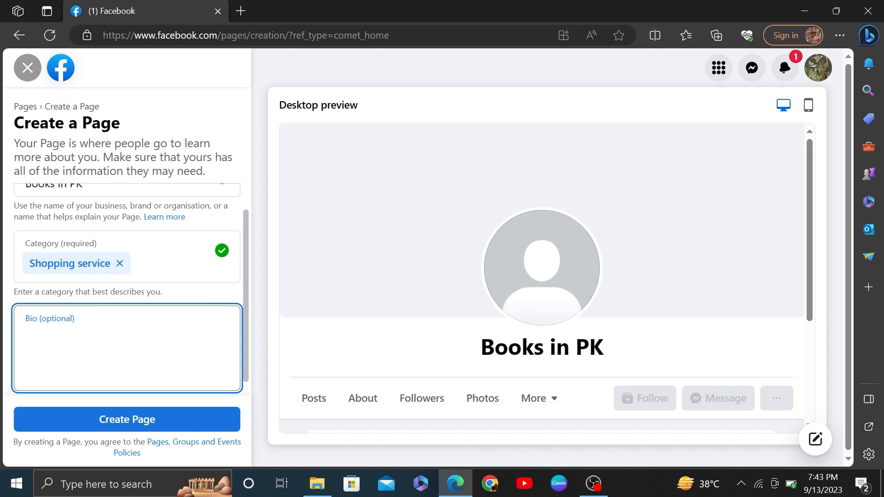
type("De")
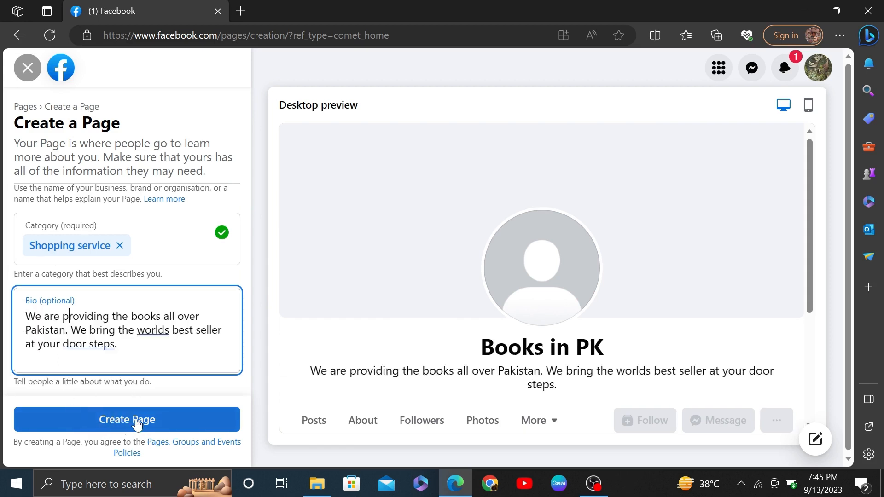
left_click(135, 418)
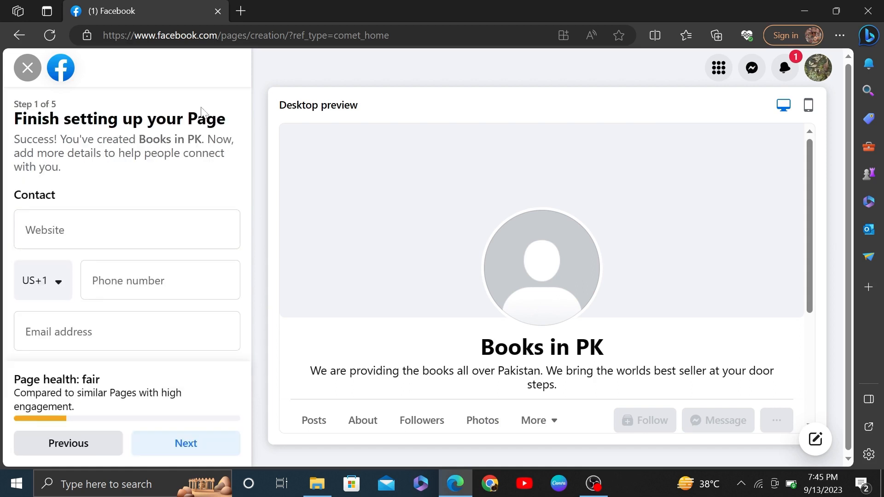
Clear the typed website text, leaving the Page's website field empty
triple_click(224, 117)
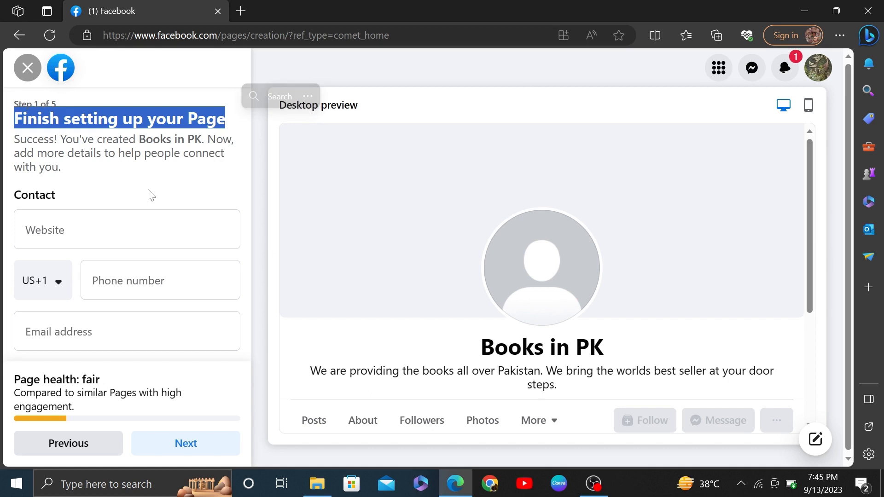
left_click_drag(72, 171, 12, 146)
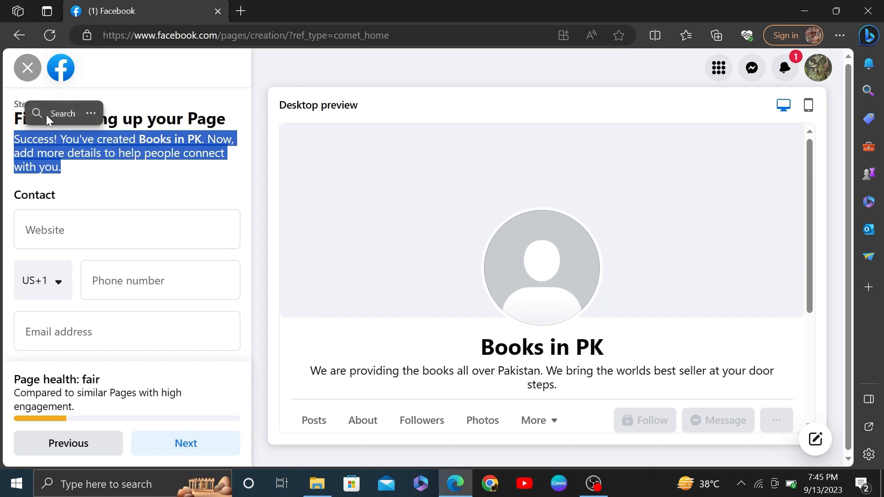
left_click(127, 229)
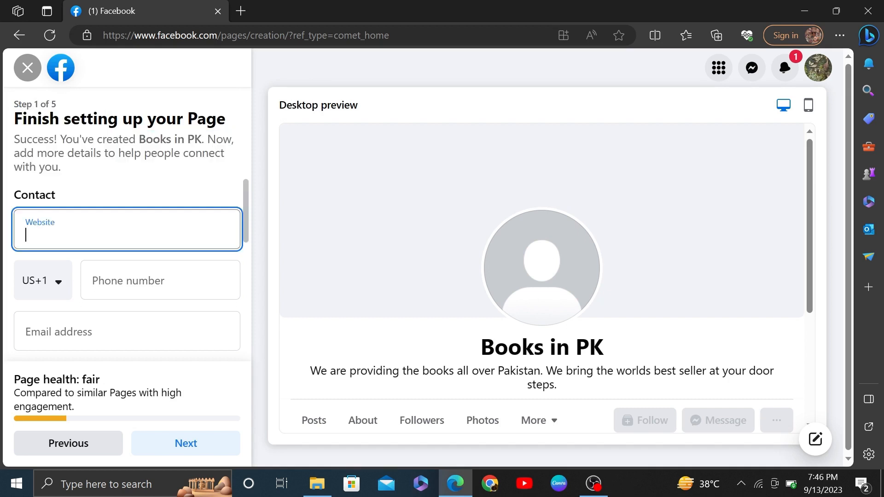
type("You")
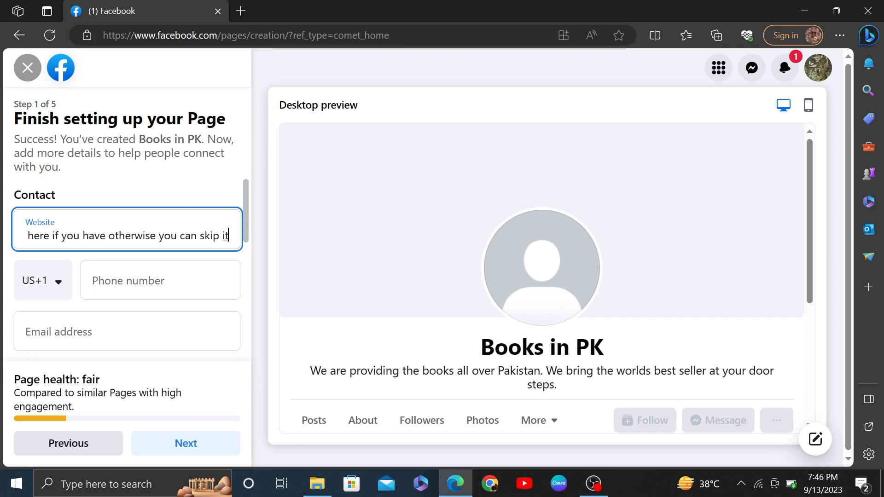
left_click_drag(26, 236, 270, 257)
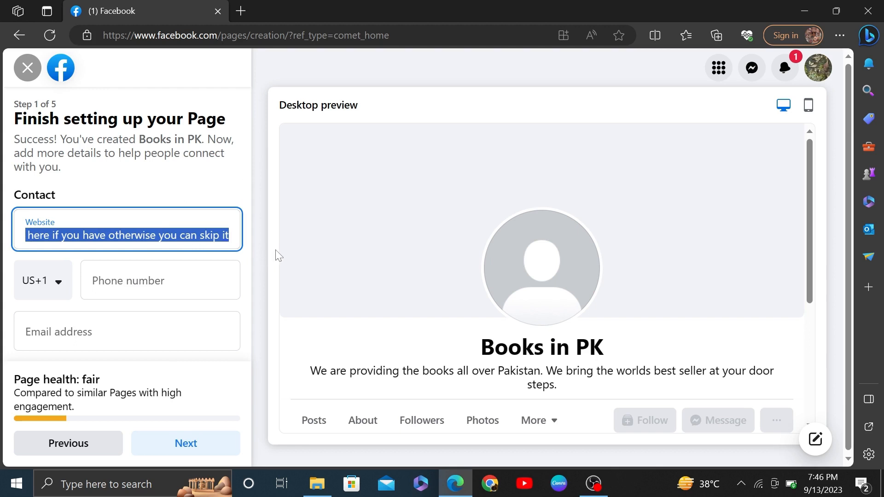
type("i")
key("BackSpace")
key("BackSpace")
key("BackSpace")
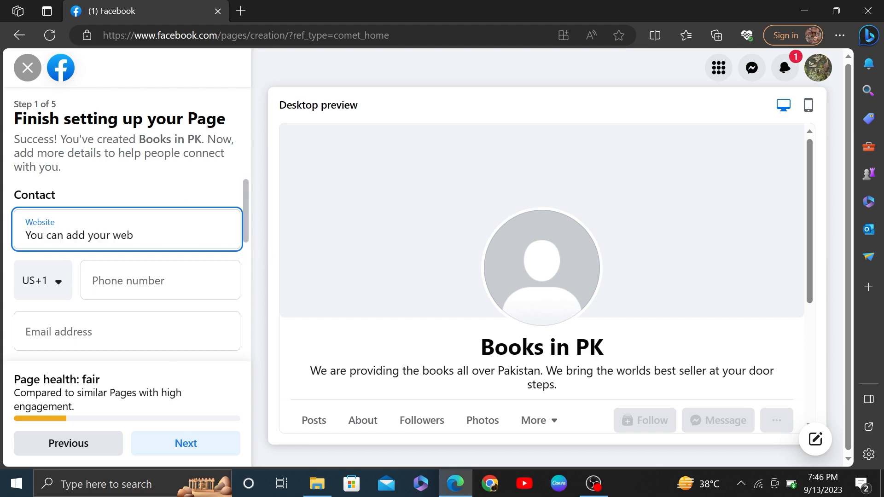
key("BackSpace")
key("BackSpace")
key("BackSpace")
key("BackSpace")
key("ctrl+a")
key("BackSpace")
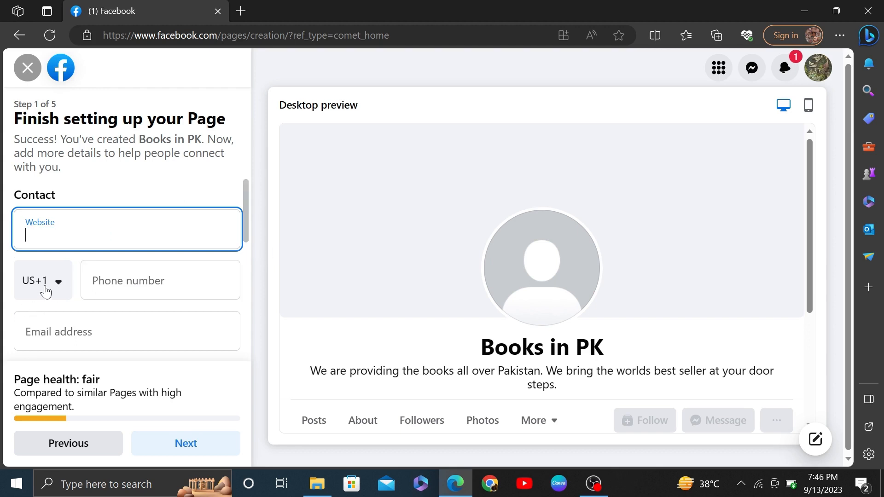
left_click(46, 290)
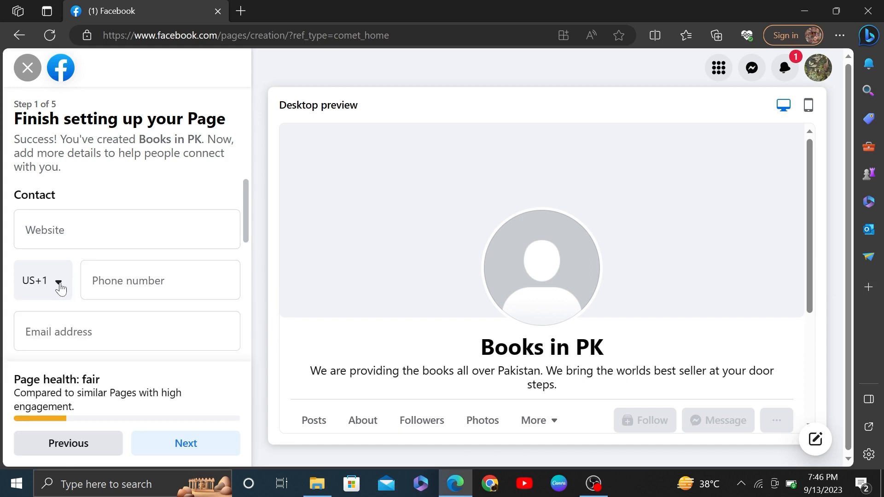
Add a Pakistan (PK+92) phone number and the autofilled e-mail address
left_click(60, 288)
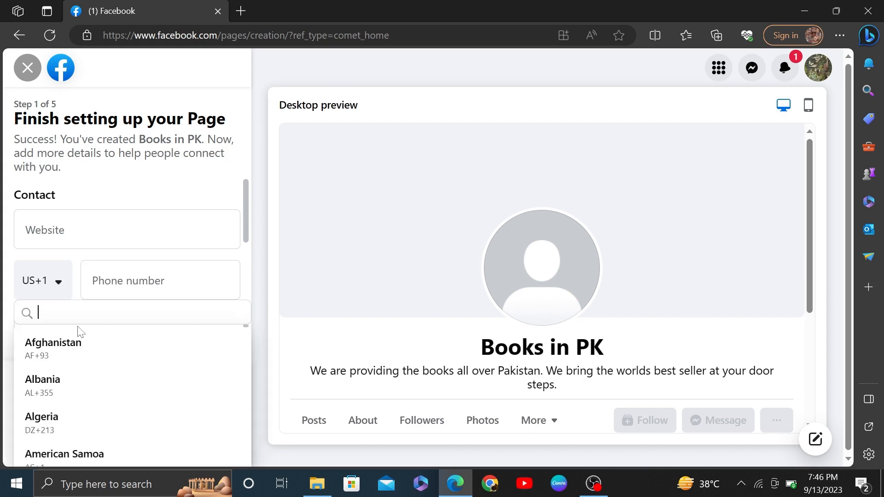
type("p")
left_click(71, 352)
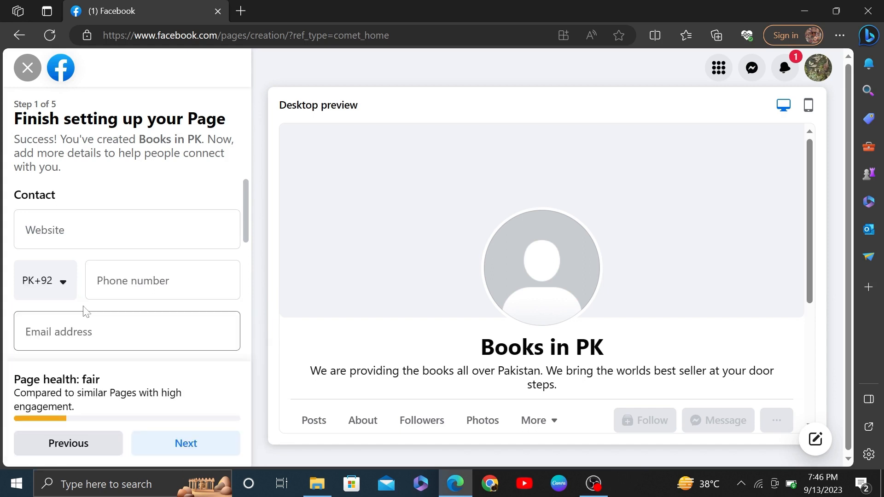
left_click(119, 282)
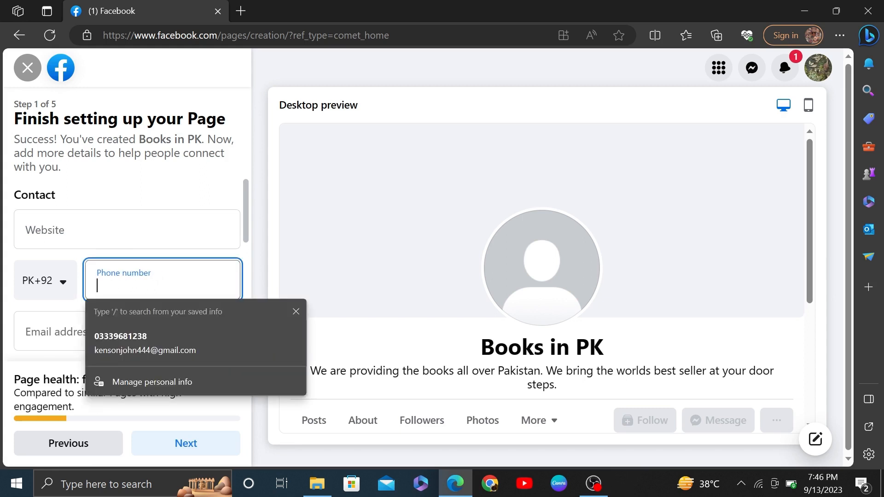
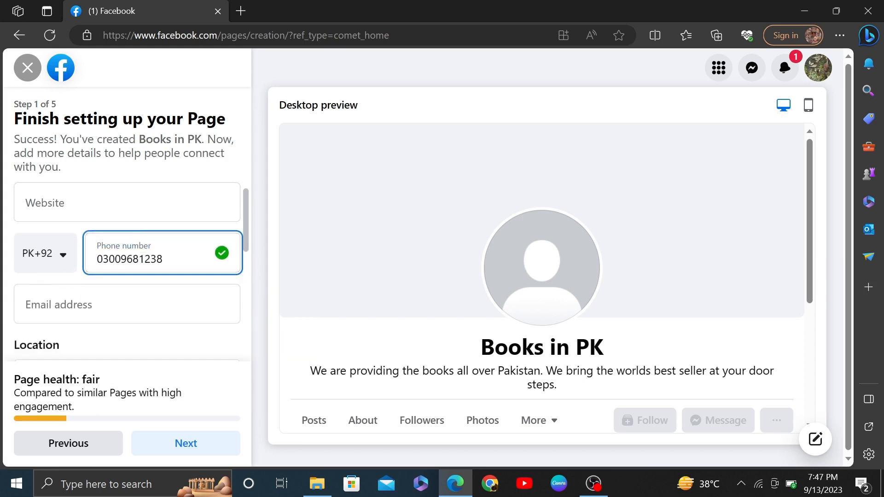
key("Tab")
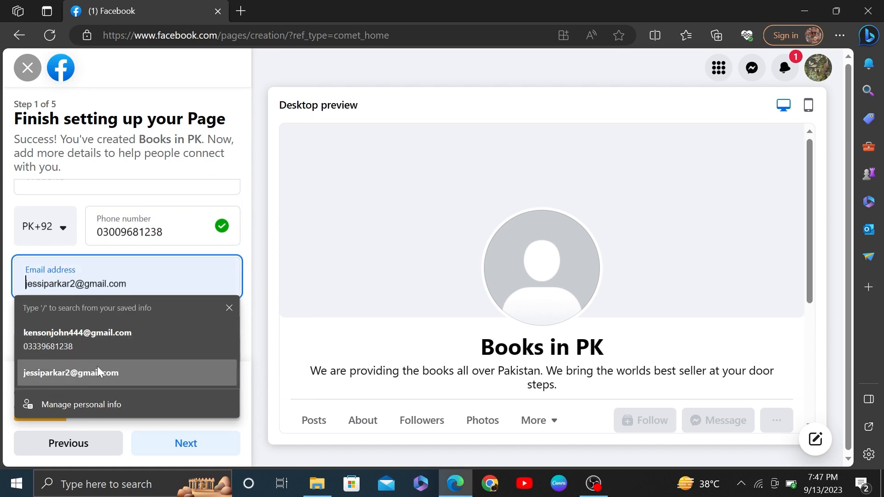
left_click(98, 373)
key("Tab")
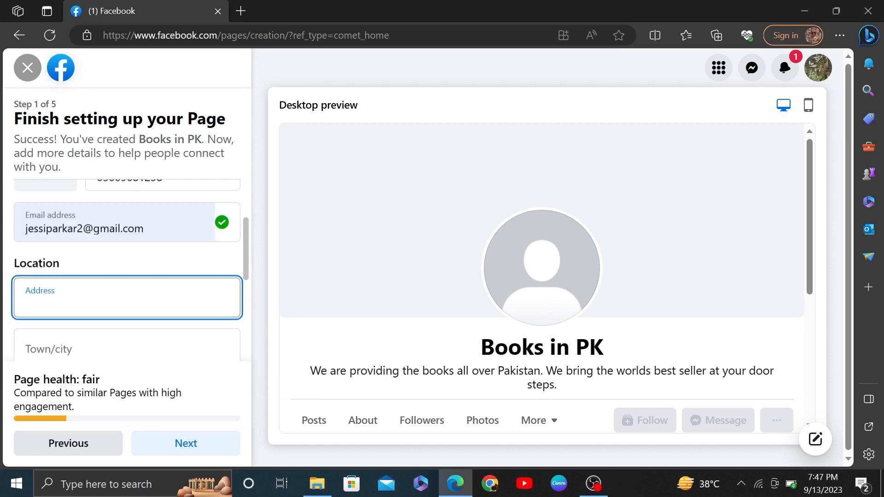
Skip the address, set Hours to Always open, and go to the next step
scroll(119, 276, "down", 2)
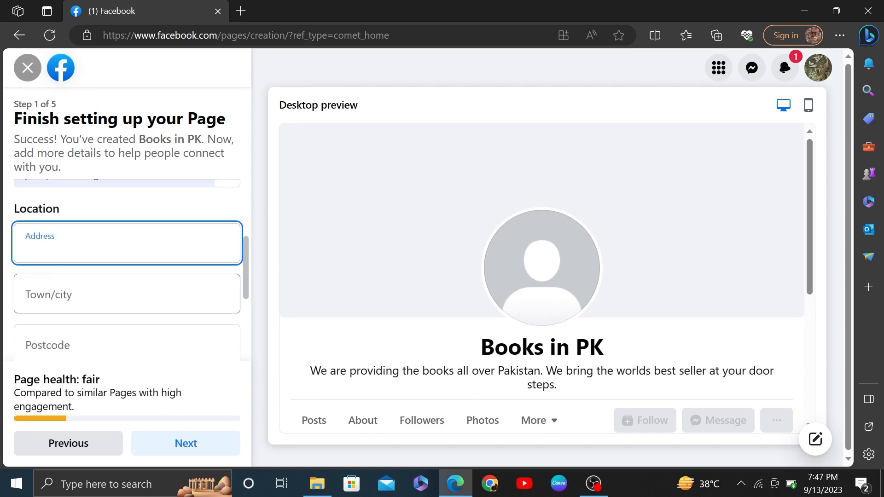
scroll(104, 292, "down", 1)
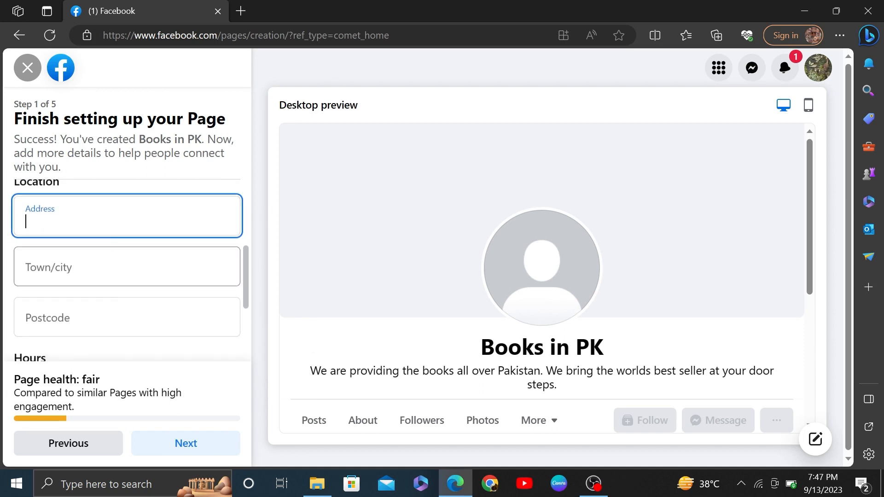
key("Tab")
key("Tab")
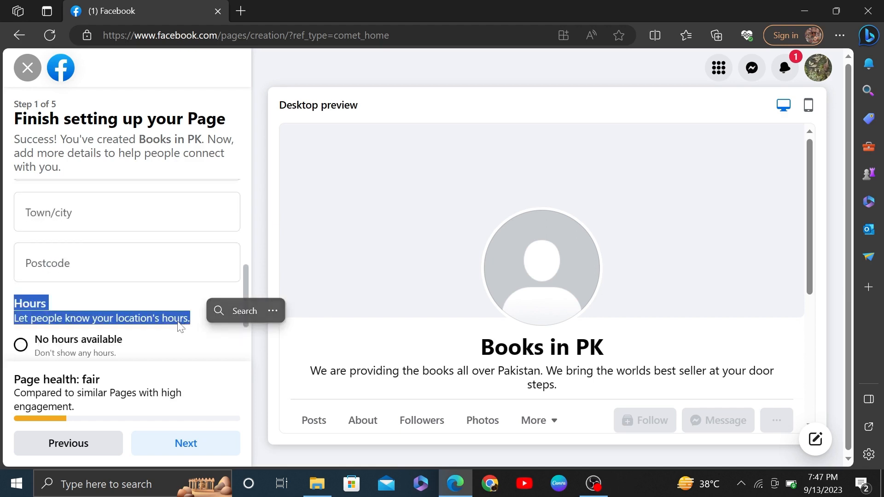
scroll(161, 342, "down", 1)
scroll(162, 342, "down", 1)
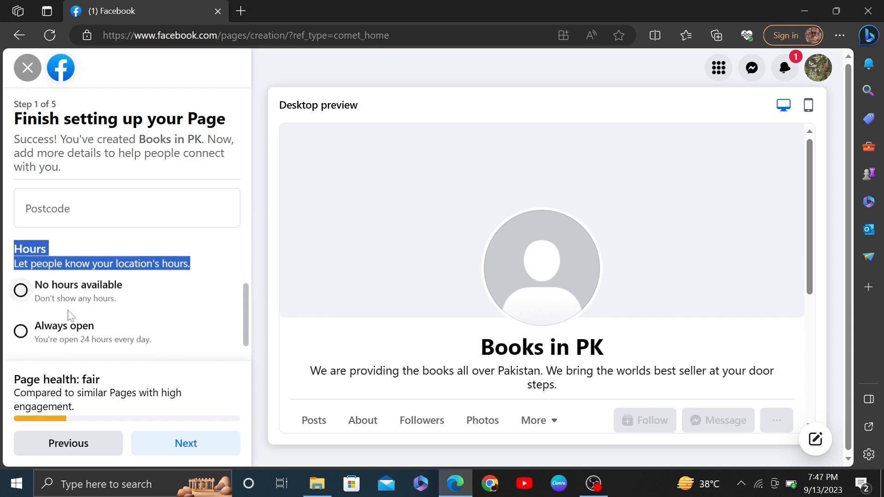
left_click(21, 331)
scroll(110, 312, "down", 1)
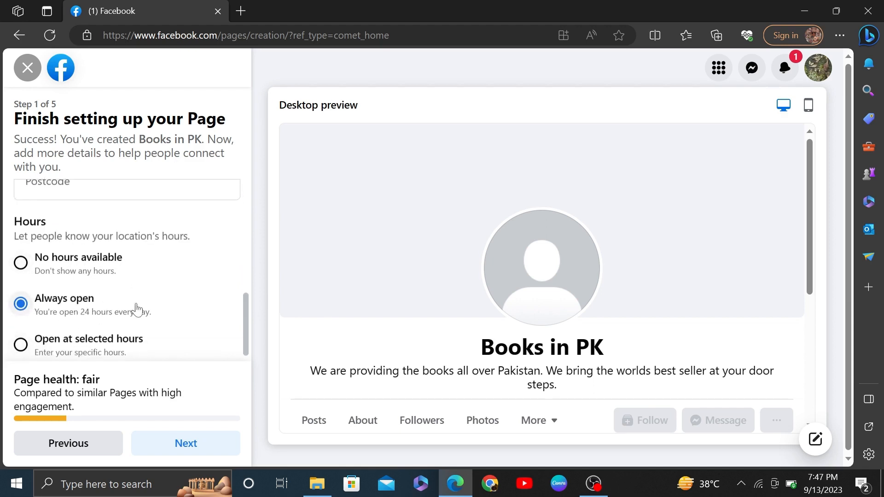
scroll(129, 312, "down", 1)
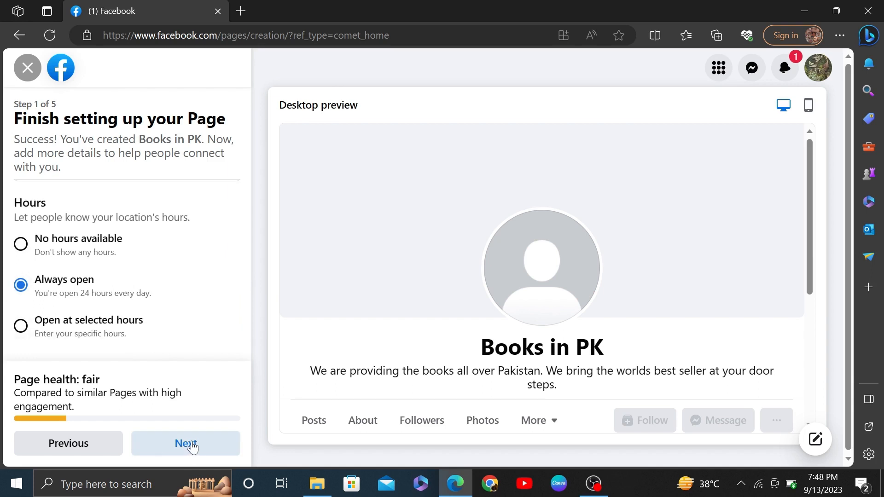
left_click(192, 447)
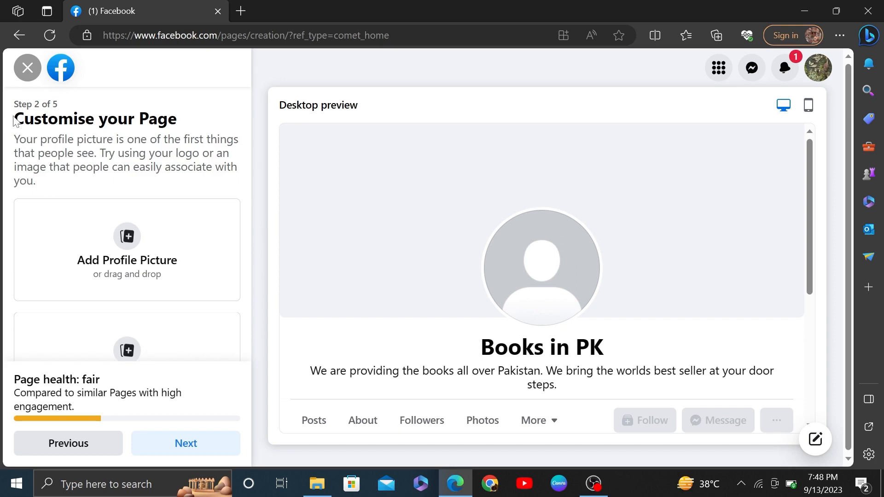
Open a new blank Edge tab alongside the Customise your Page step
left_click_drag(17, 119, 185, 117)
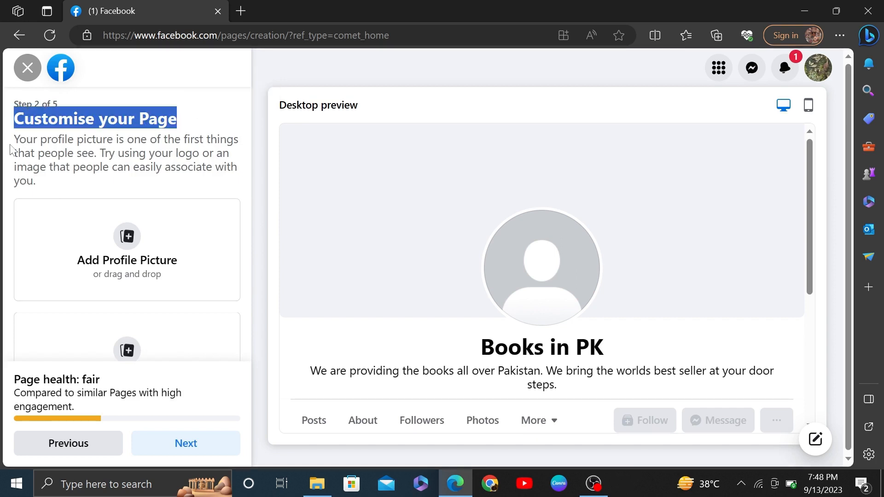
left_click_drag(14, 140, 52, 191)
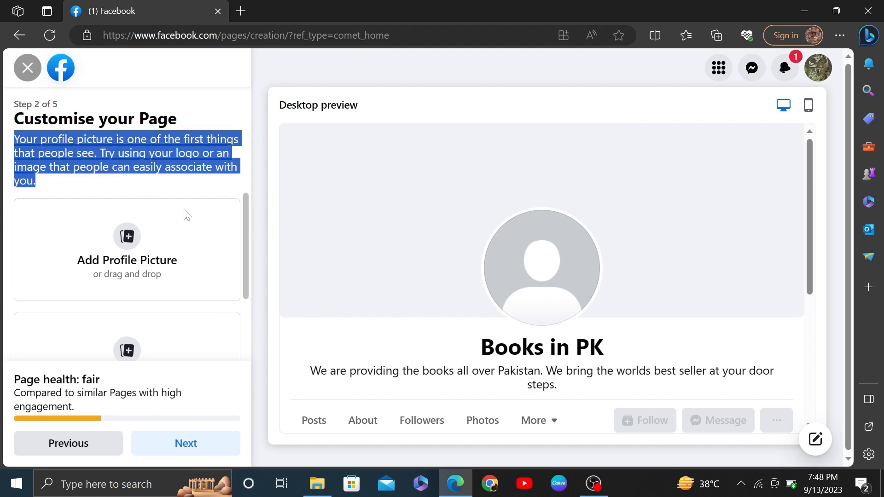
left_click(240, 12)
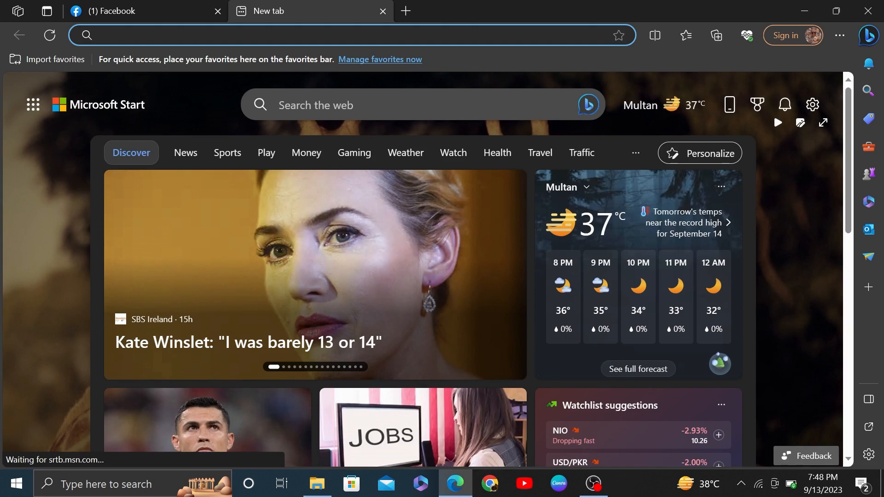
Search Bing for 'books pfp', save a book image to the Desktop, and return to Facebook
type("books")
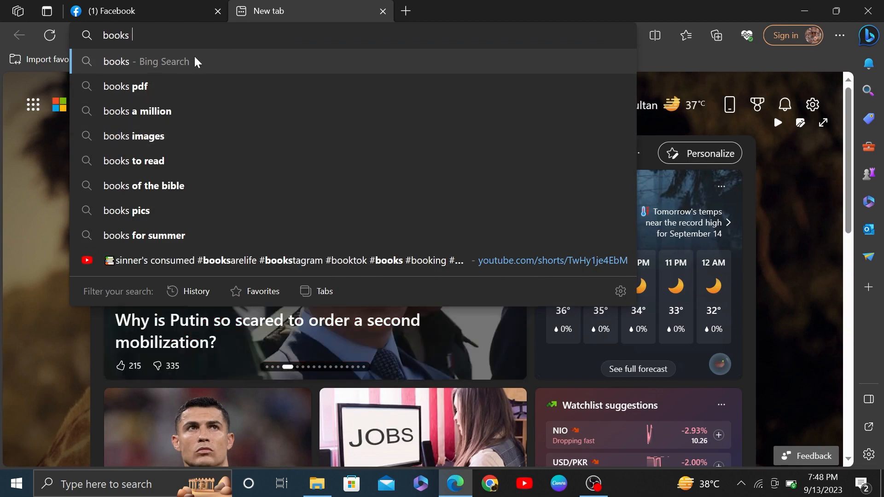
type("pfp")
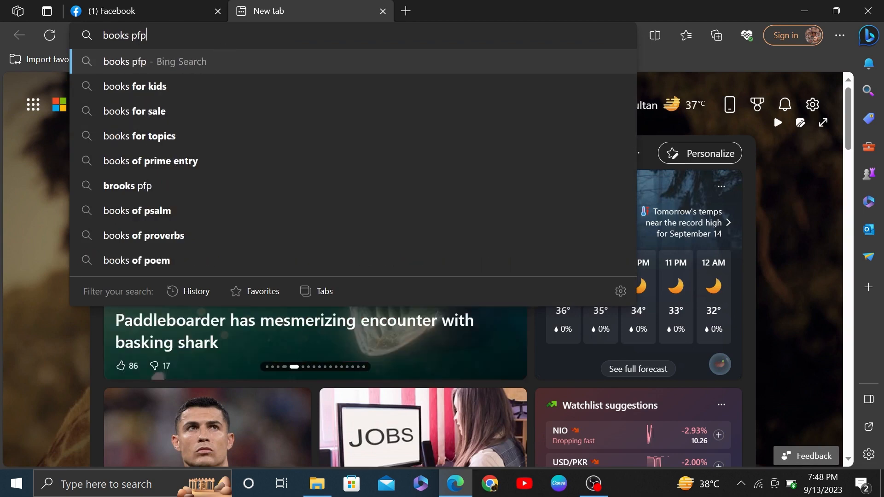
key("Return")
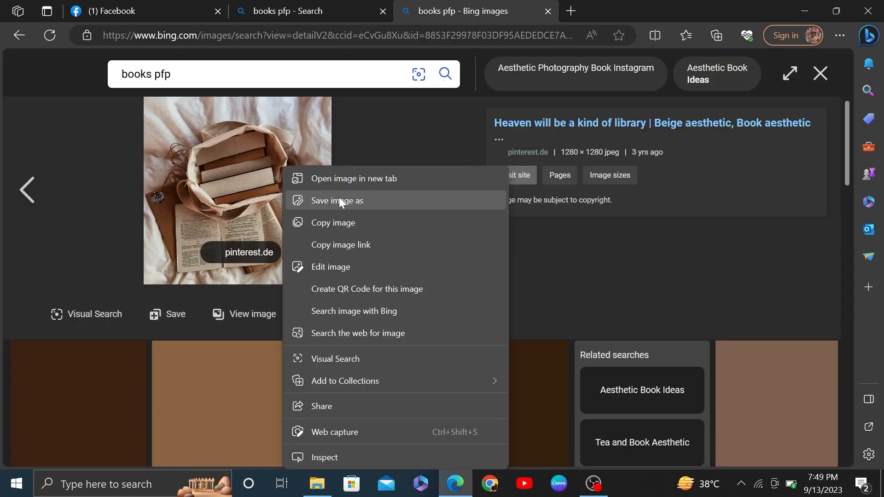
left_click(340, 201)
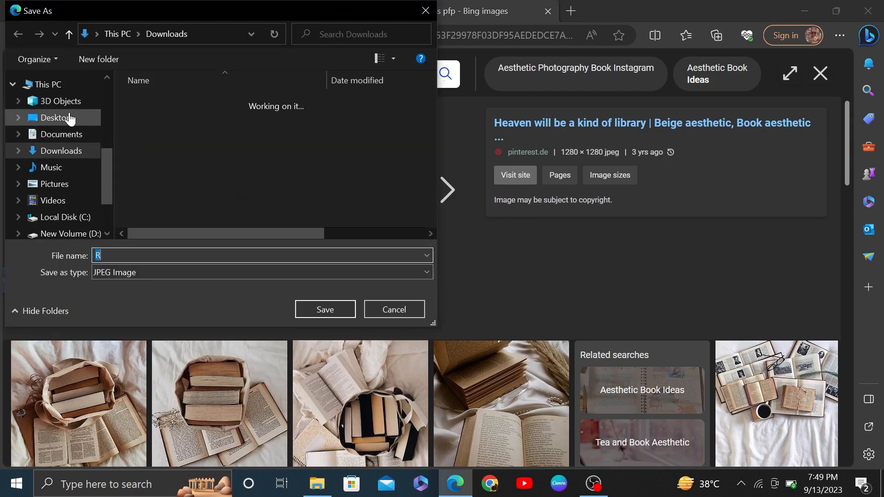
left_click(71, 119)
left_click(152, 251)
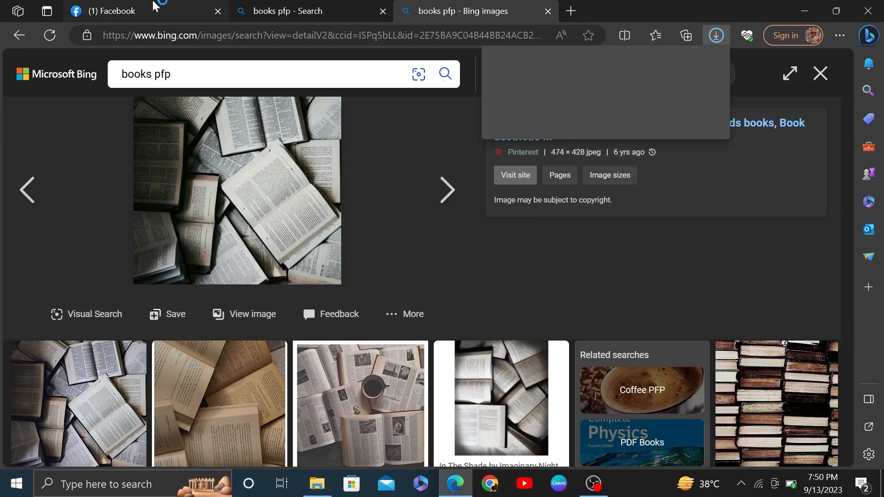
left_click(154, 5)
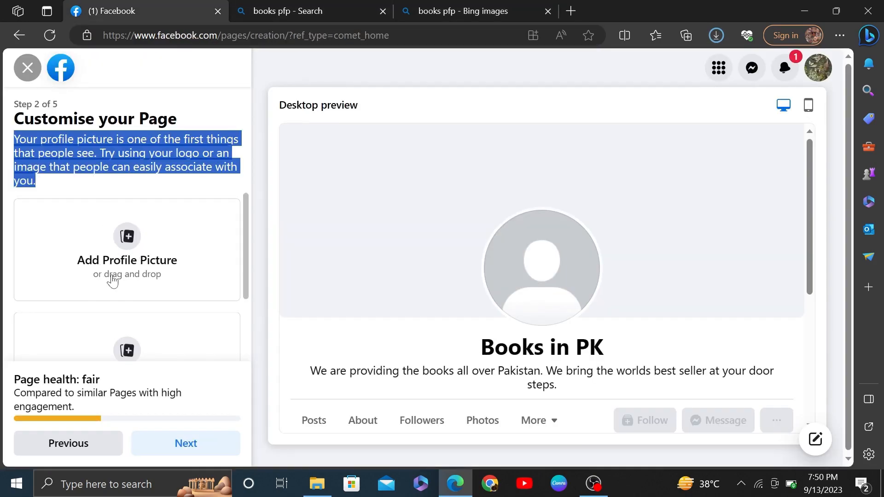
left_click(82, 268)
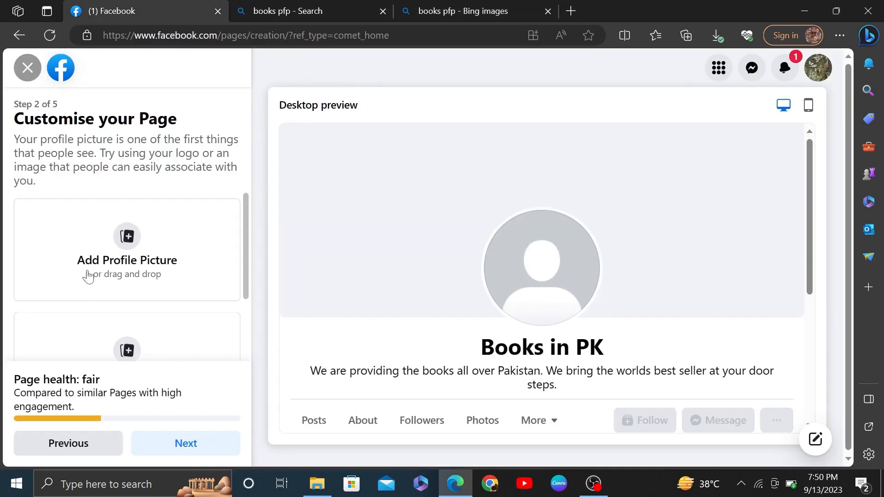
left_click(128, 237)
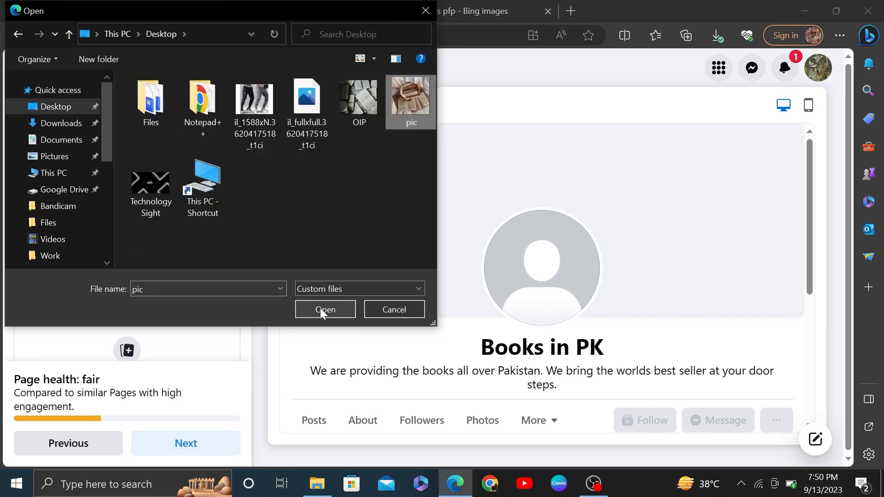
left_click(321, 308)
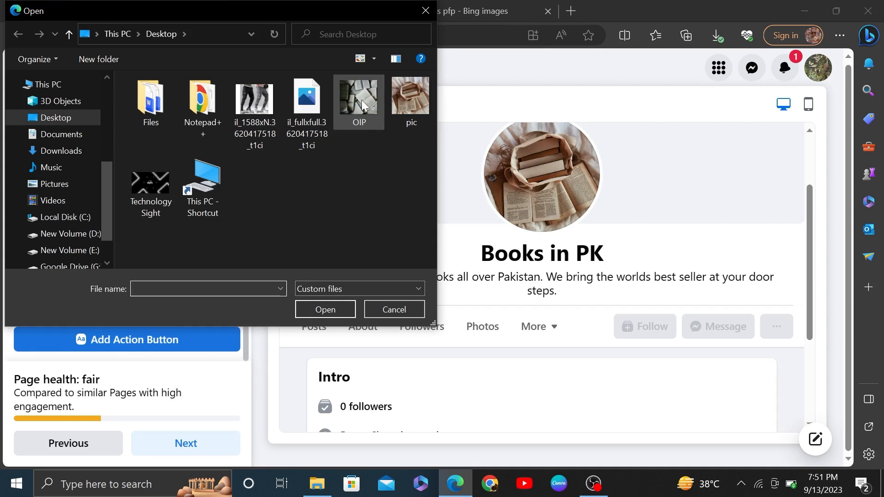
Set the OIP open-books image as cover photo, repositioned to show its lower part
left_click(357, 102)
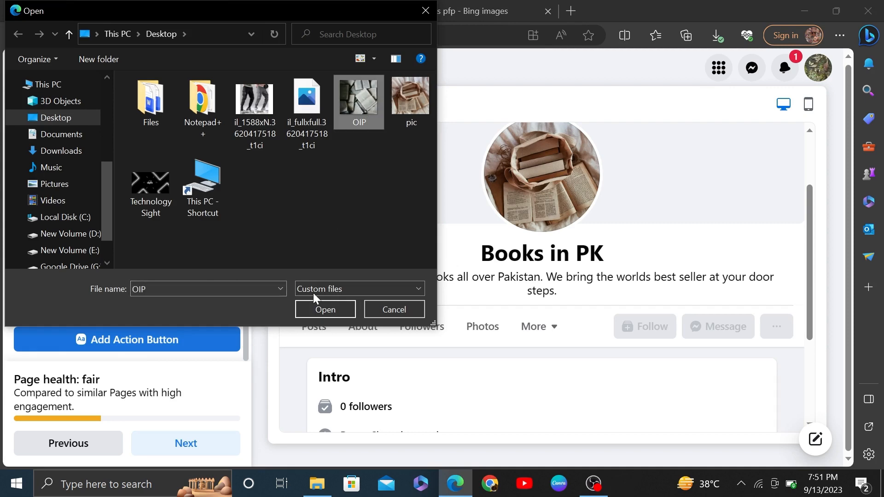
left_click(319, 309)
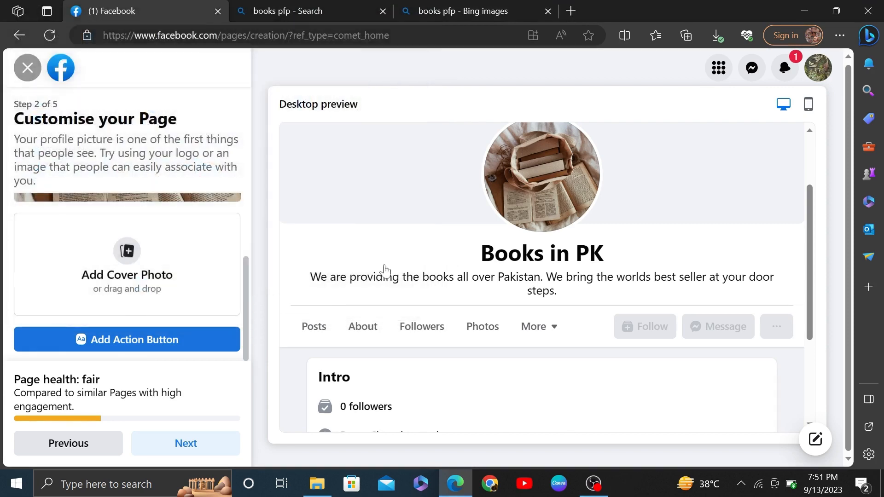
left_click_drag(99, 282, 89, 340)
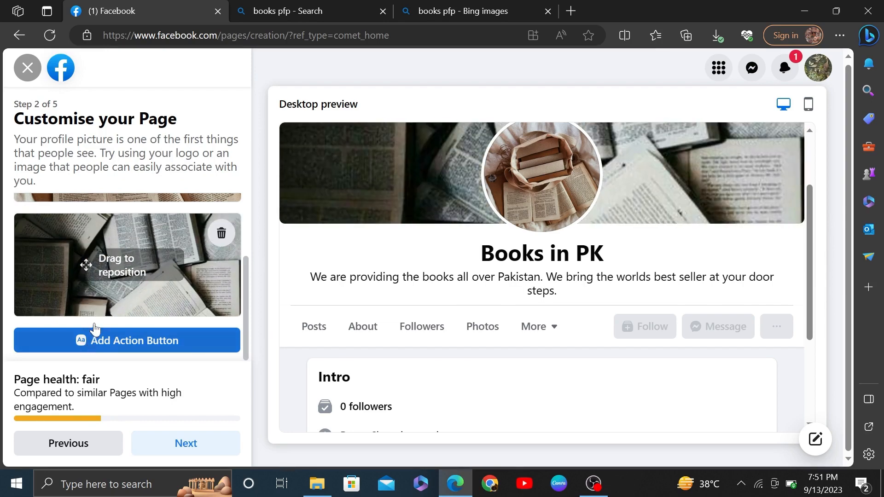
left_click_drag(108, 288, 136, 179)
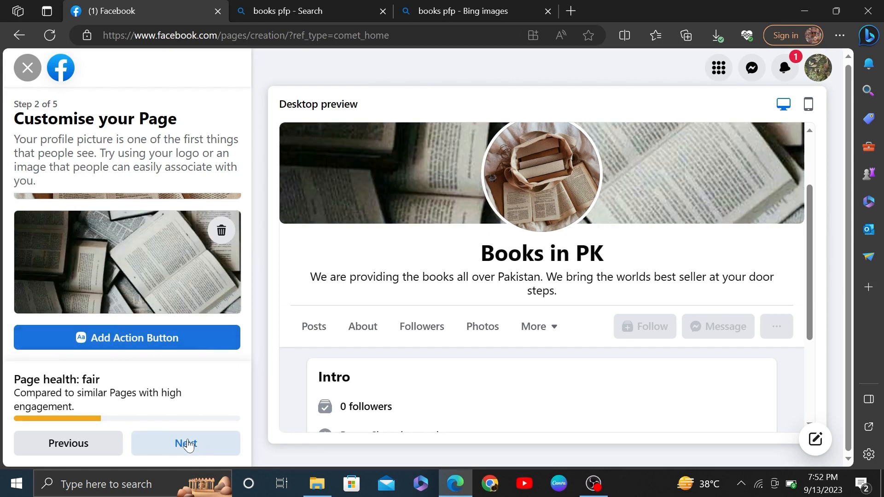
Save the customisation and leave the WhatsApp country code and number unconnected
left_click(187, 441)
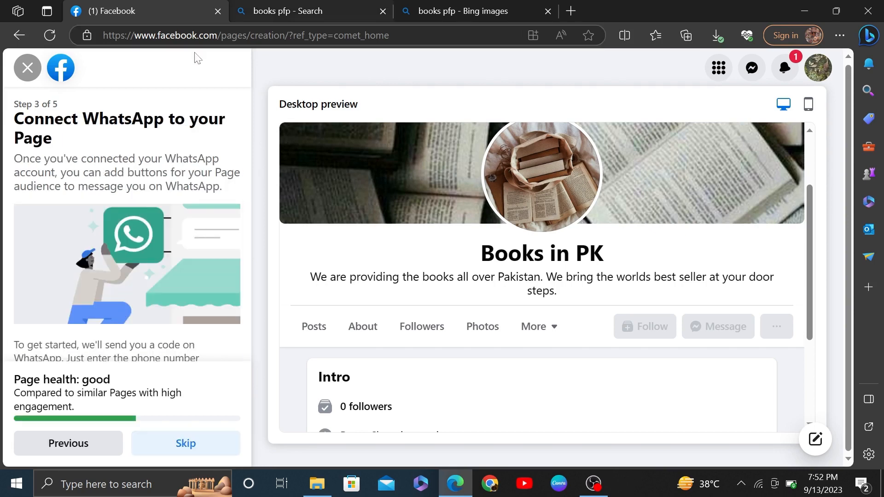
left_click_drag(65, 138, 13, 103)
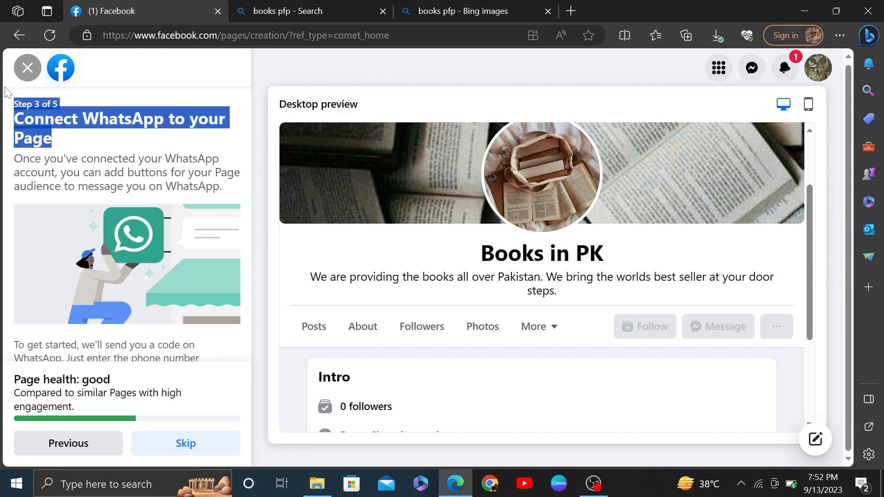
scroll(96, 253, "down", 2)
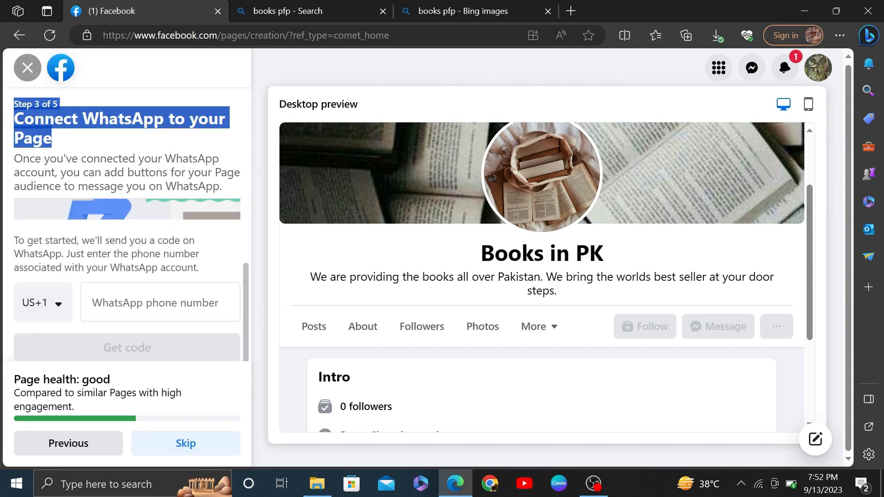
left_click(60, 304)
left_click(138, 304)
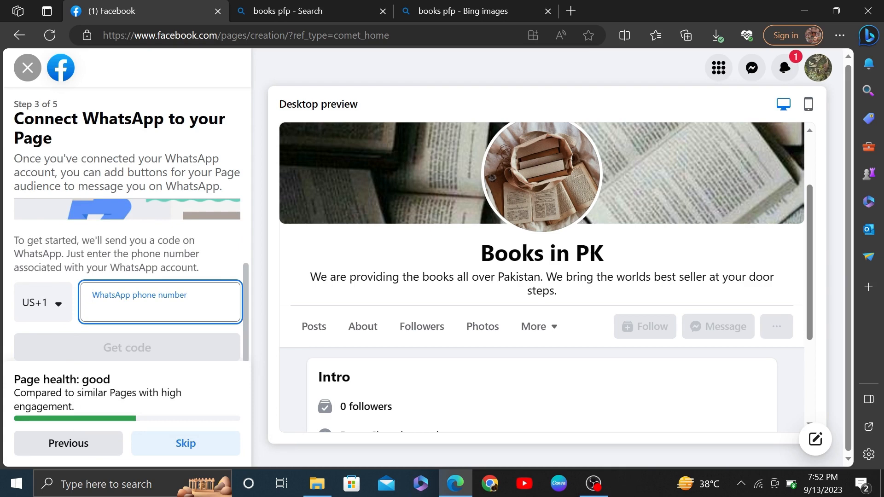
left_click(184, 446)
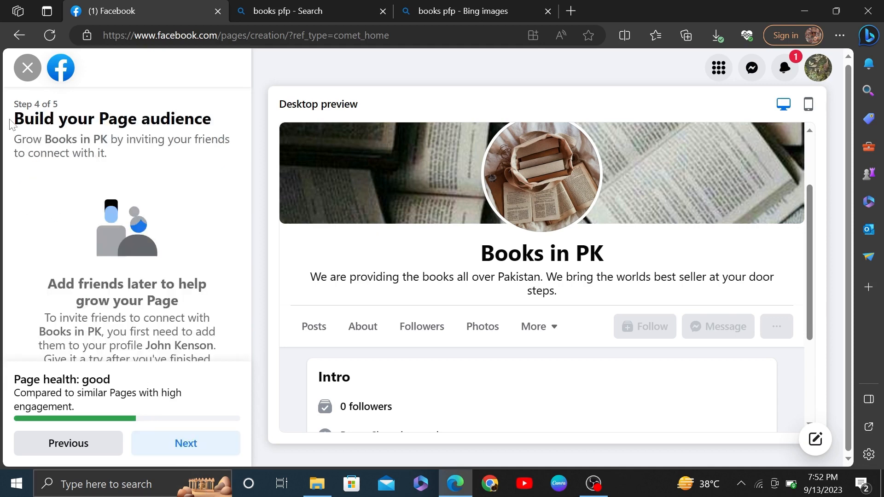
Switch on marketing and promotional emails for Books in PK and finish setup
left_click_drag(10, 123, 190, 158)
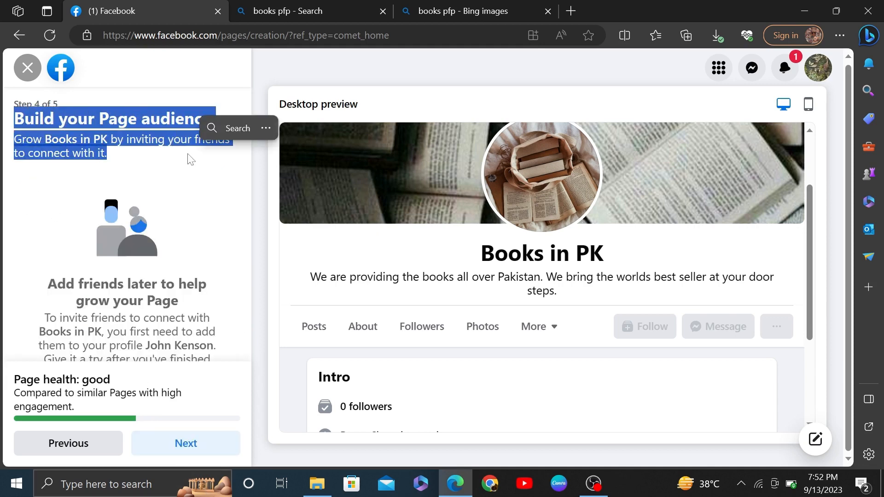
left_click(157, 184)
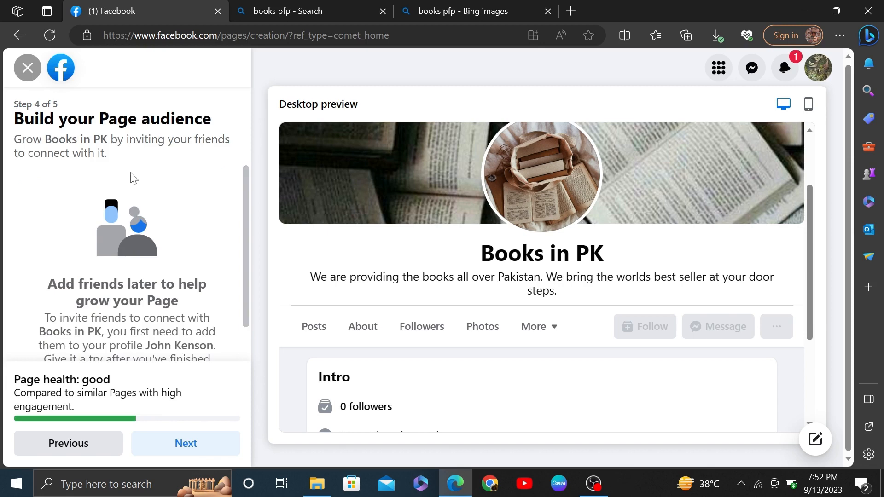
left_click_drag(130, 172, 5, 121)
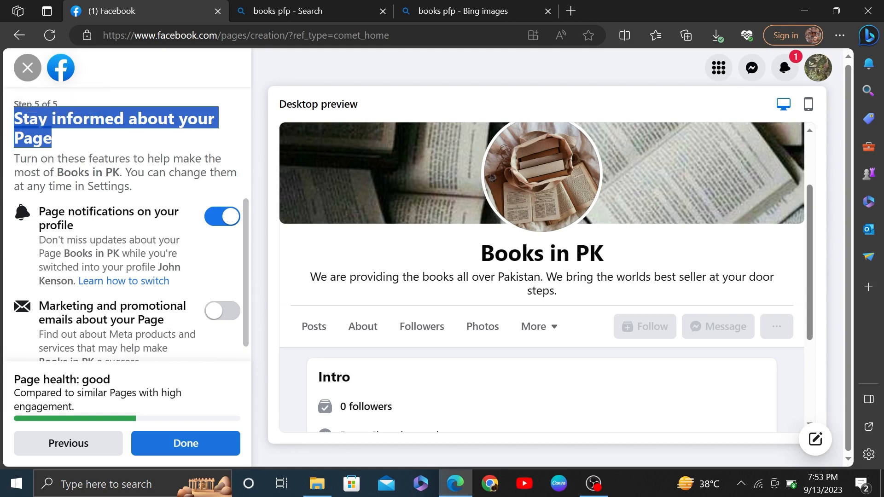
double_click(224, 318)
left_click(224, 318)
scroll(220, 321, "down", 1)
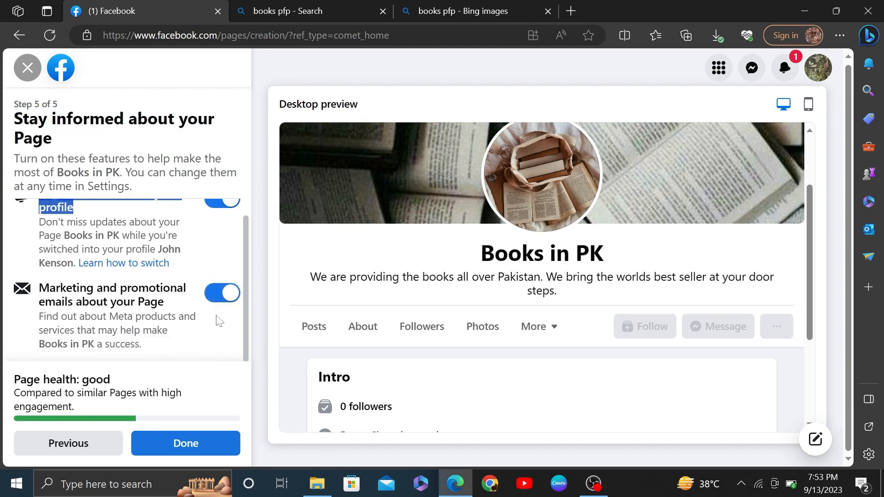
left_click(180, 447)
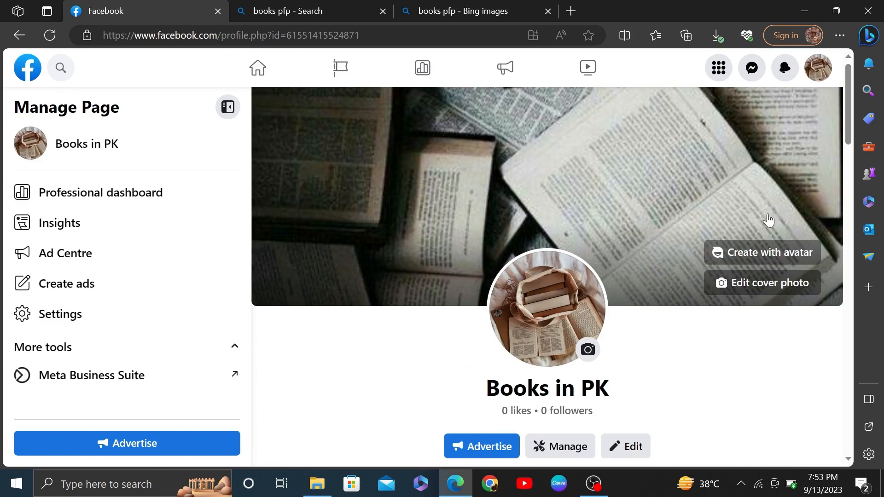
Review the Page's Intro and Photos, then close the Welcome dialog and Switched notice
scroll(477, 336, "down", 1)
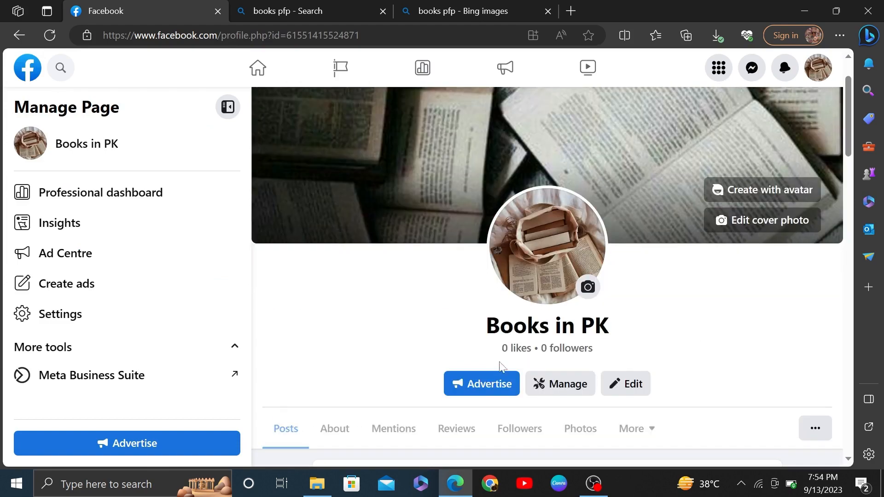
scroll(548, 276, "down", 3)
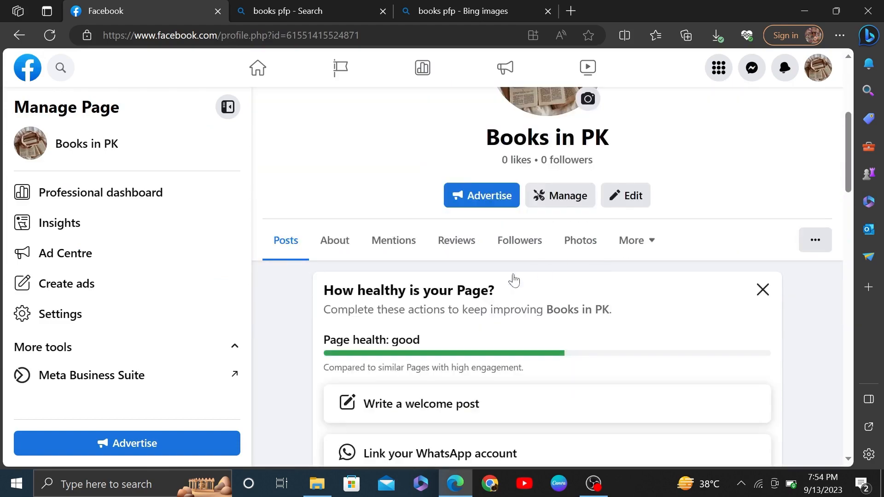
scroll(374, 323, "down", 2)
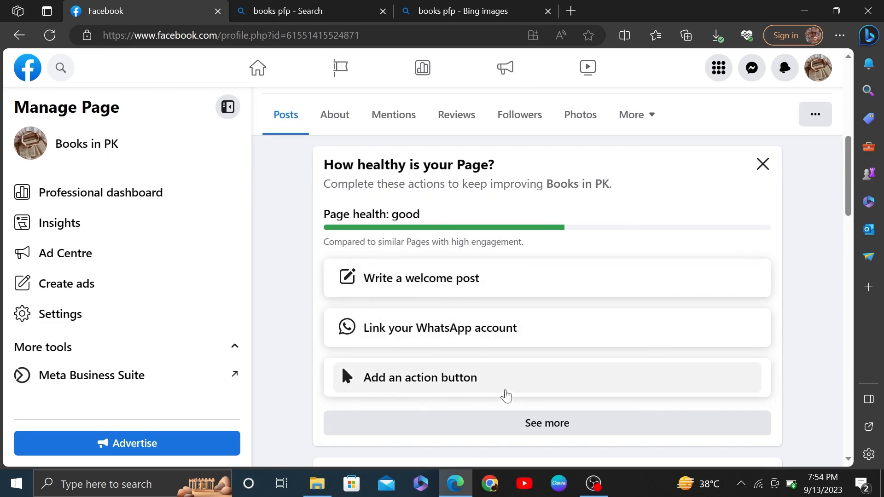
scroll(511, 400, "down", 1)
scroll(519, 411, "down", 2)
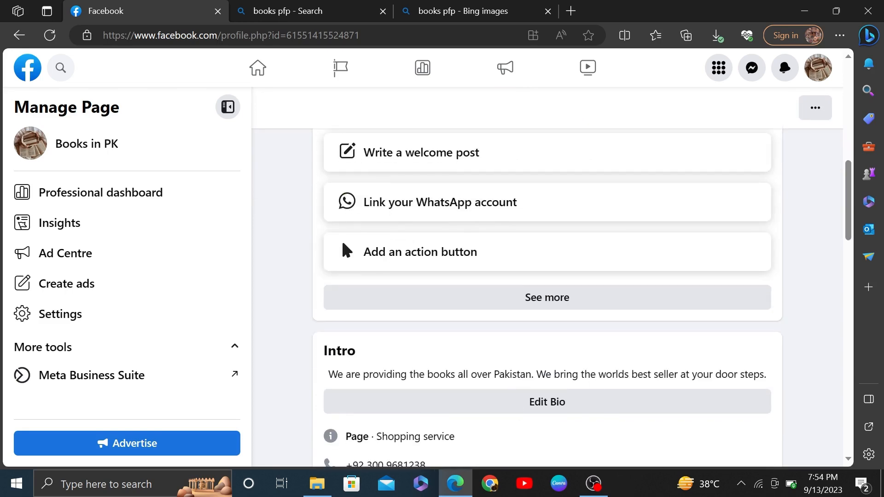
scroll(537, 417, "down", 2)
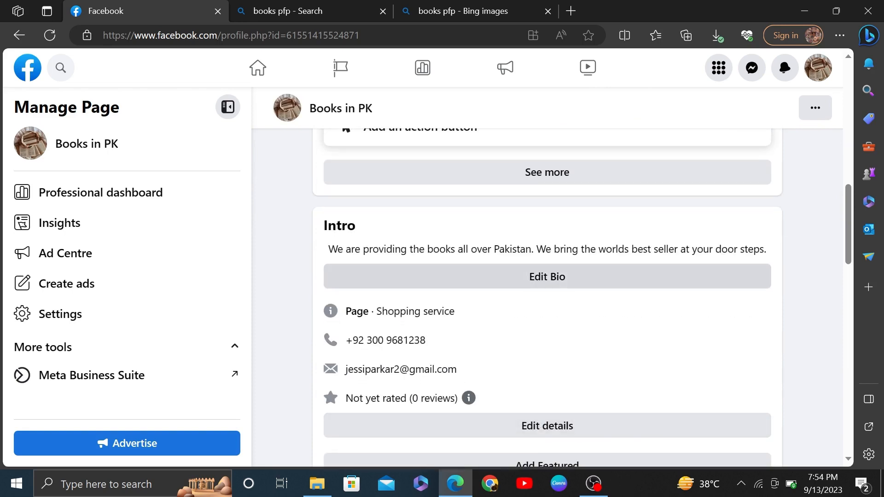
scroll(544, 282, "down", 3)
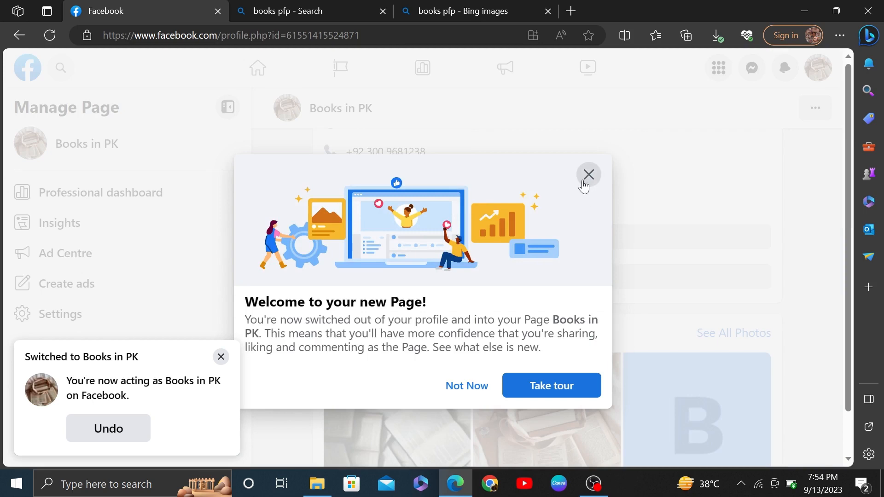
left_click(583, 182)
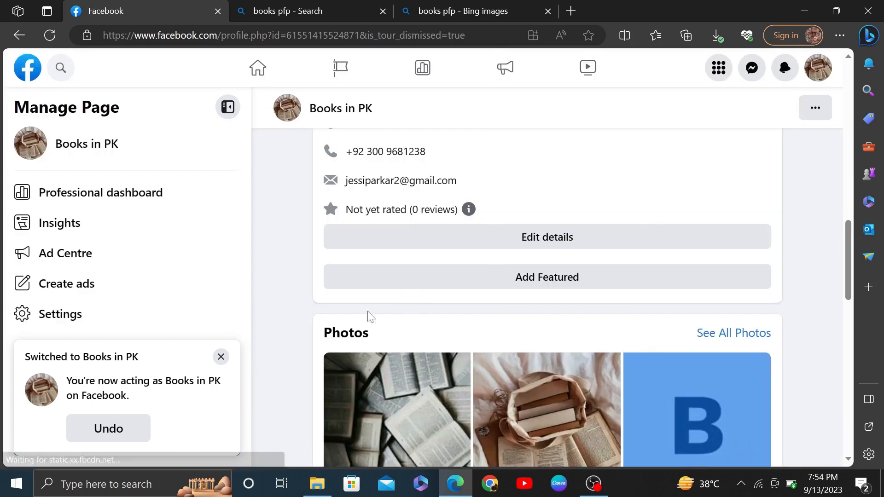
left_click(221, 365)
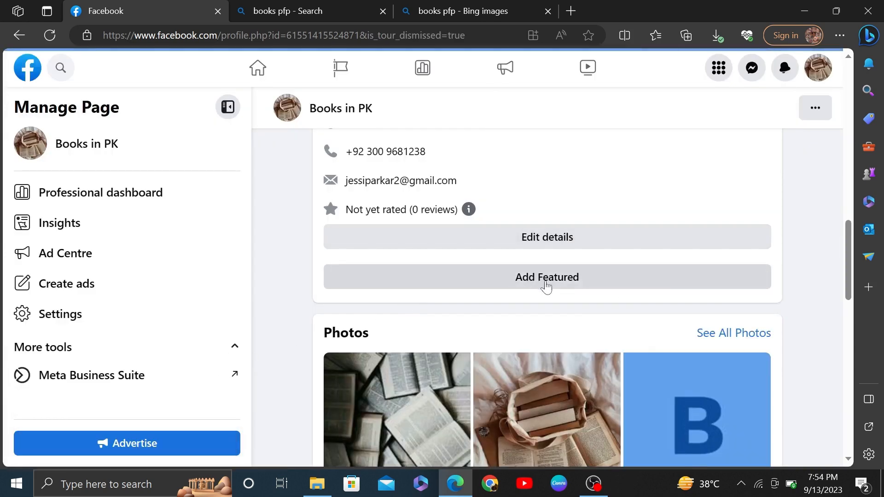
Open Facebook's Menu grid over the Books in PK Page
scroll(548, 288, "down", 7)
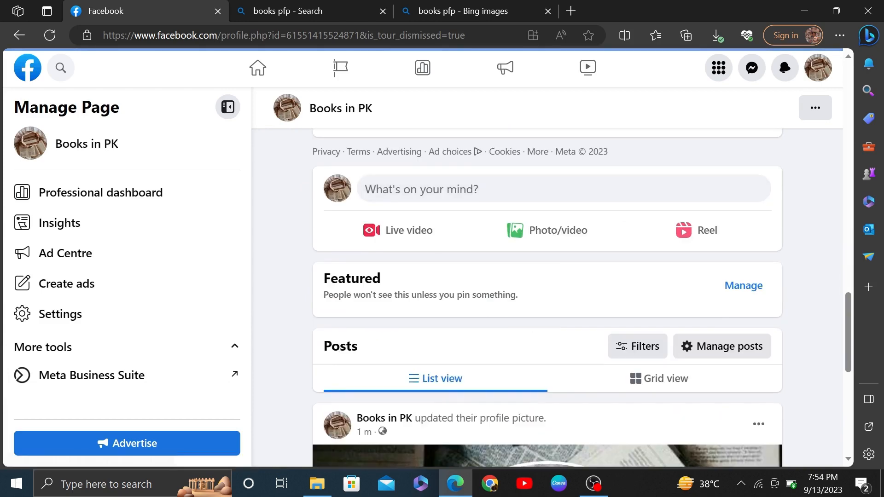
scroll(276, 208, "down", 8)
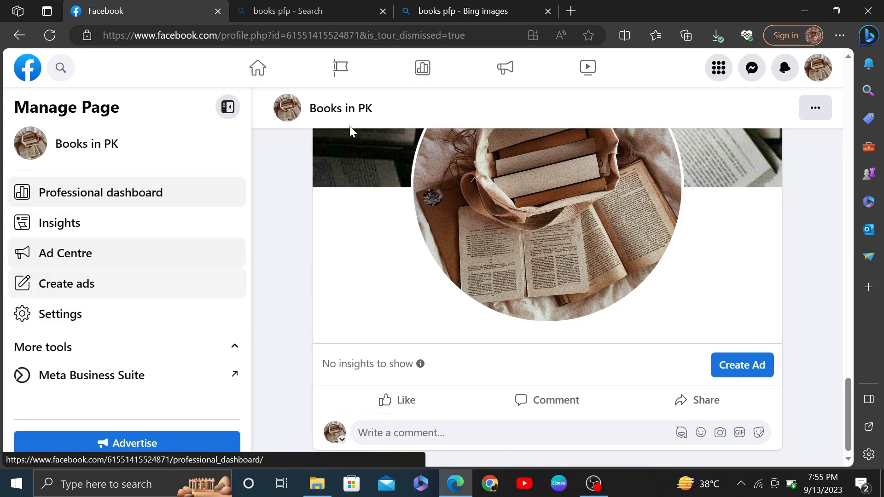
left_click(720, 69)
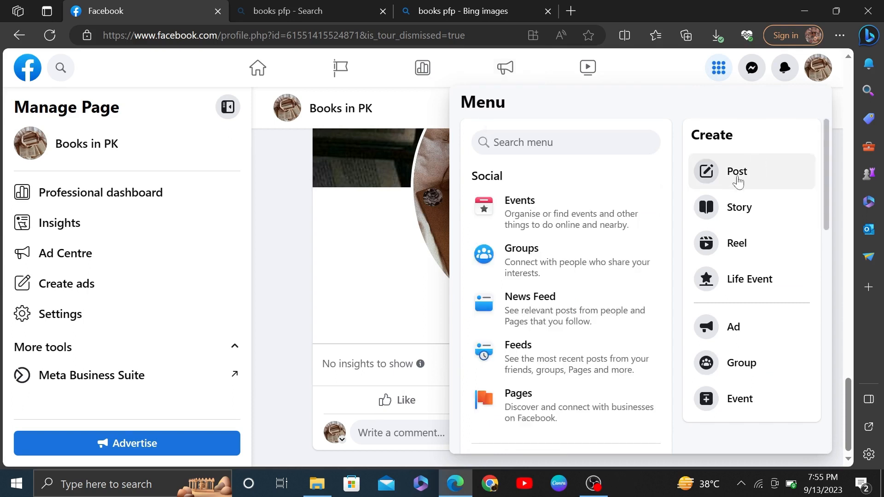
scroll(762, 317, "down", 1)
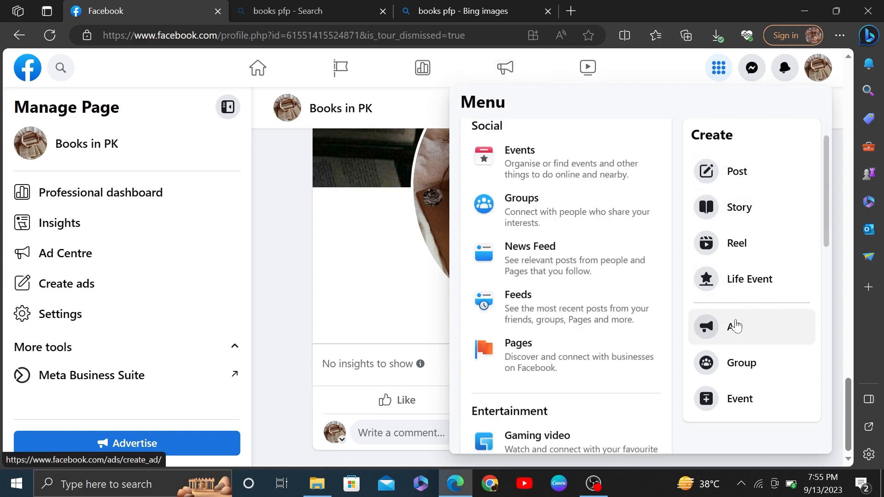